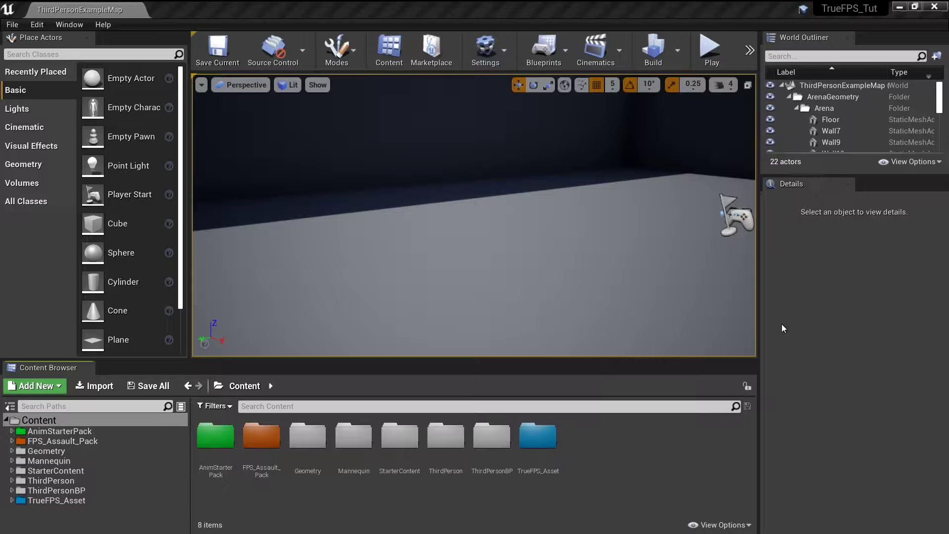
Open the AnimStarterPack folder and select UE4ASP_HeroTPP_AnimBlueprint in the asset grid.
{"action": "double_click", "coordinate": [215, 434]}
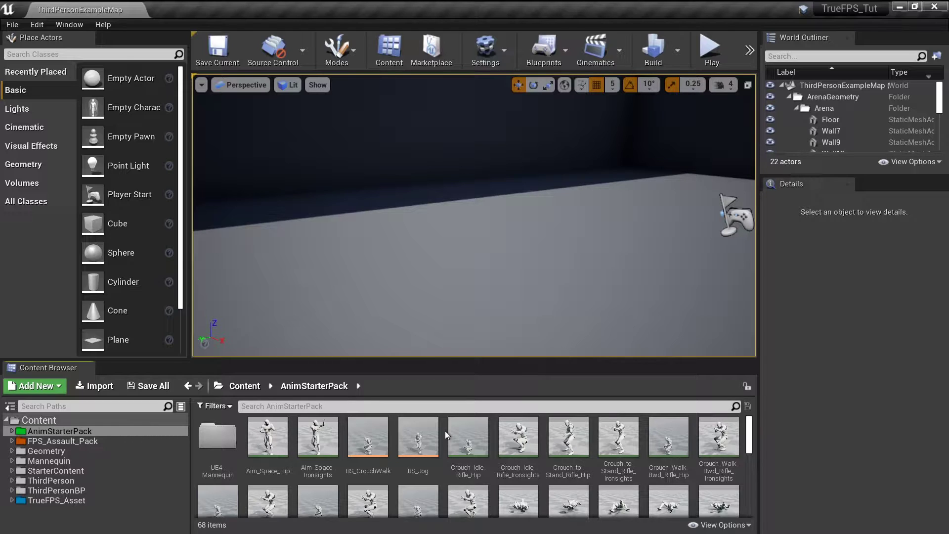
{"action": "scroll", "coordinate": [445, 431], "scroll_direction": "down", "scroll_amount": 10}
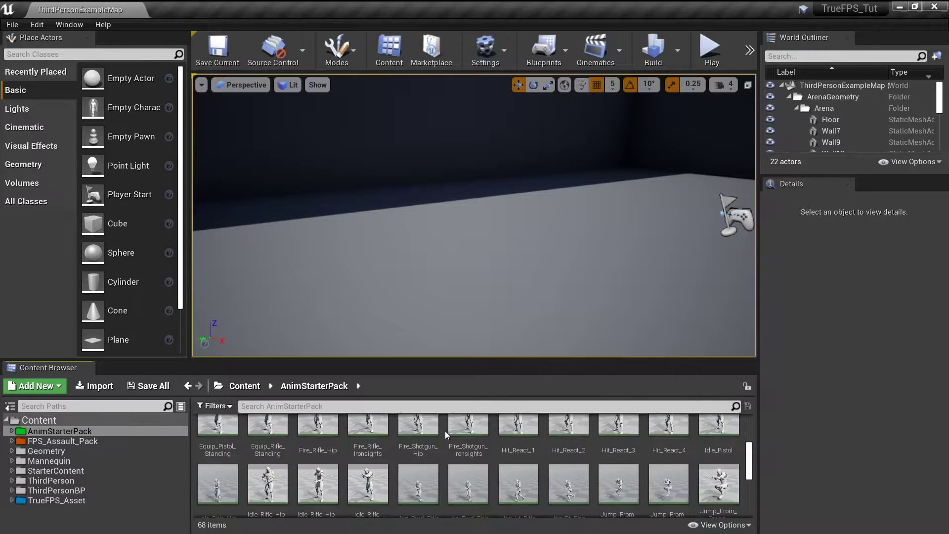
{"action": "left_click", "coordinate": [625, 432]}
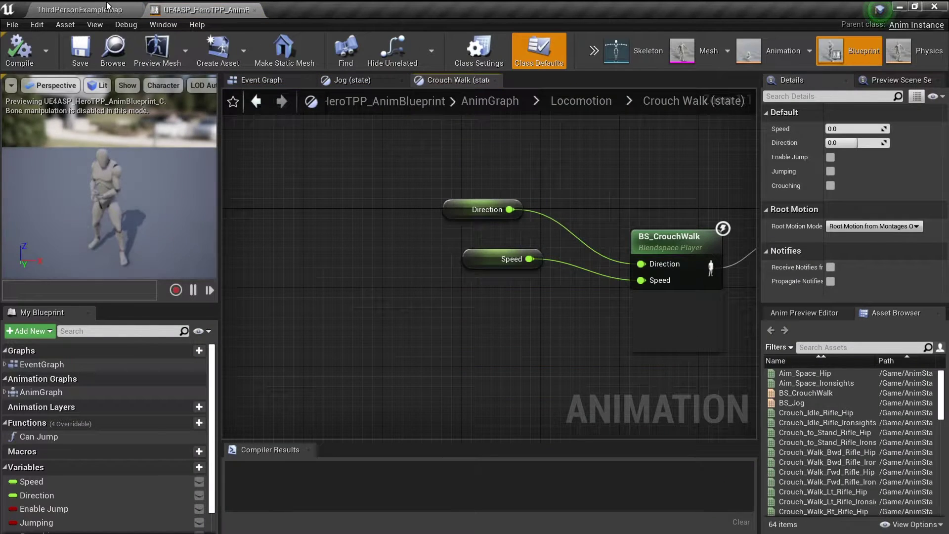
Open the hero animation blueprint, then play-test the level, walking with W before stopping with Esc.
{"action": "left_click", "coordinate": [80, 10]}
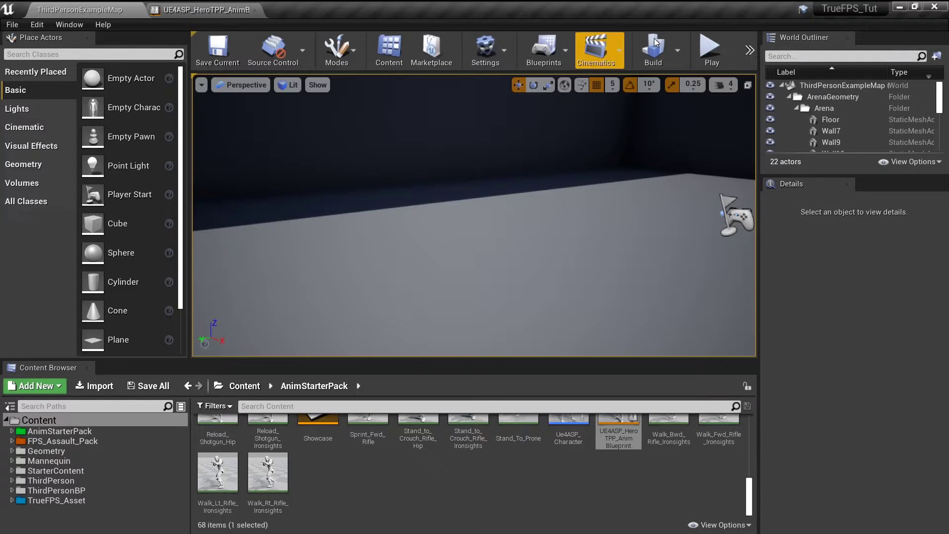
{"action": "left_click", "coordinate": [712, 49]}
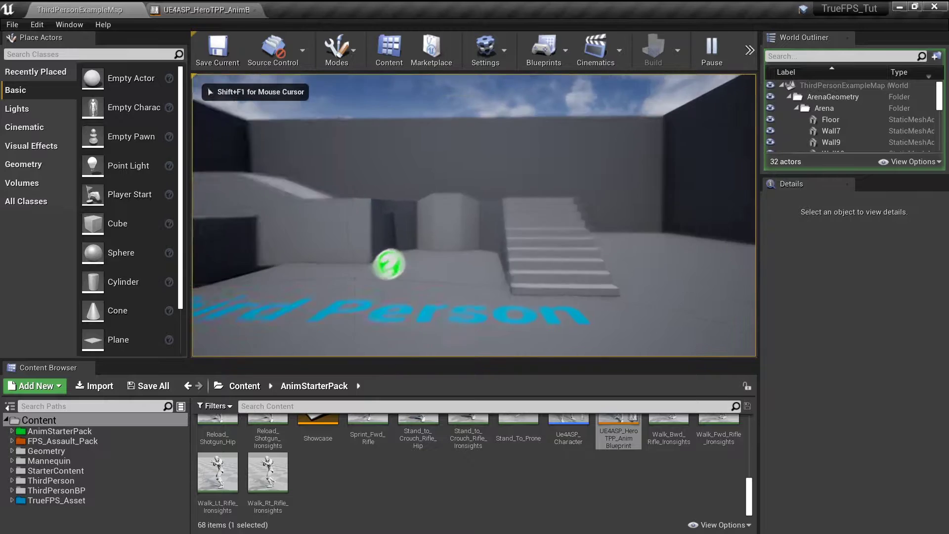
{"action": "key", "text": "w"}
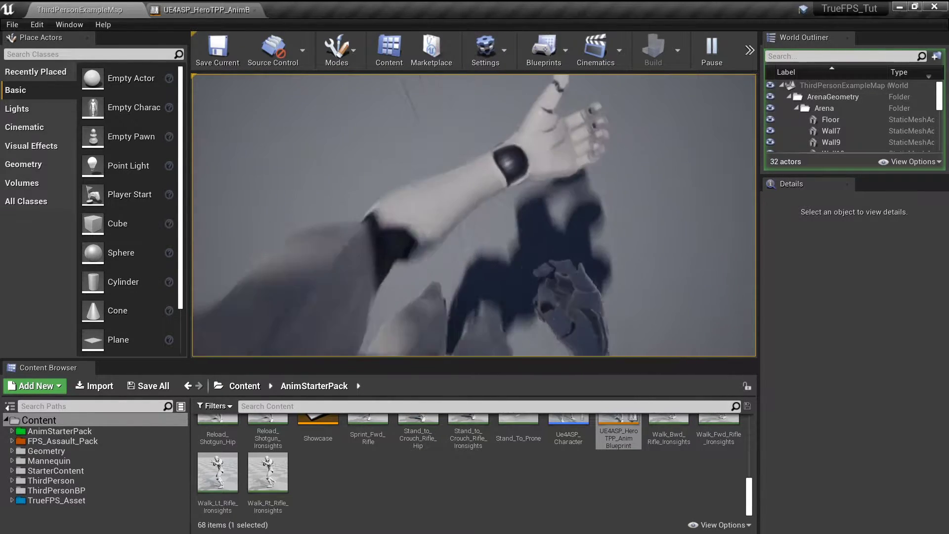
{"action": "key", "text": "Escape"}
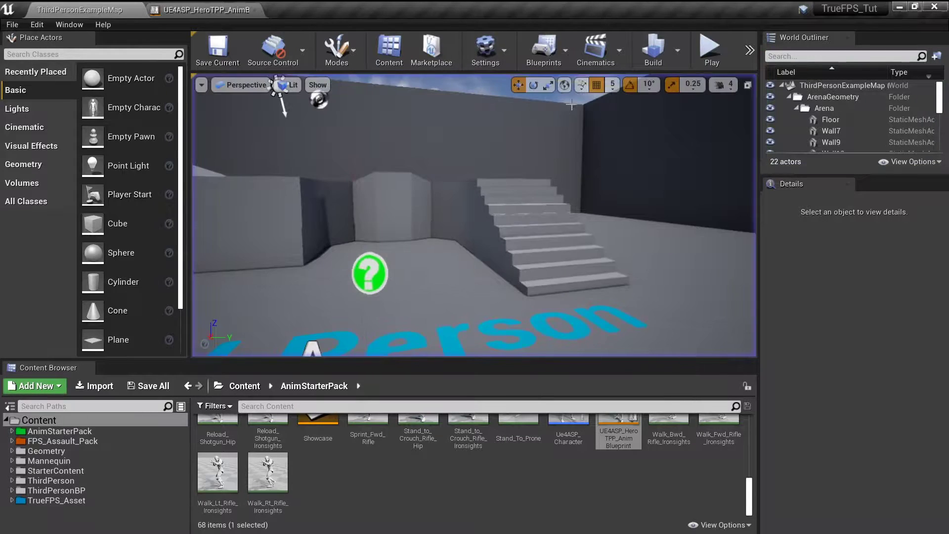
{"action": "scroll", "coordinate": [461, 469], "scroll_direction": "up", "scroll_amount": 10}
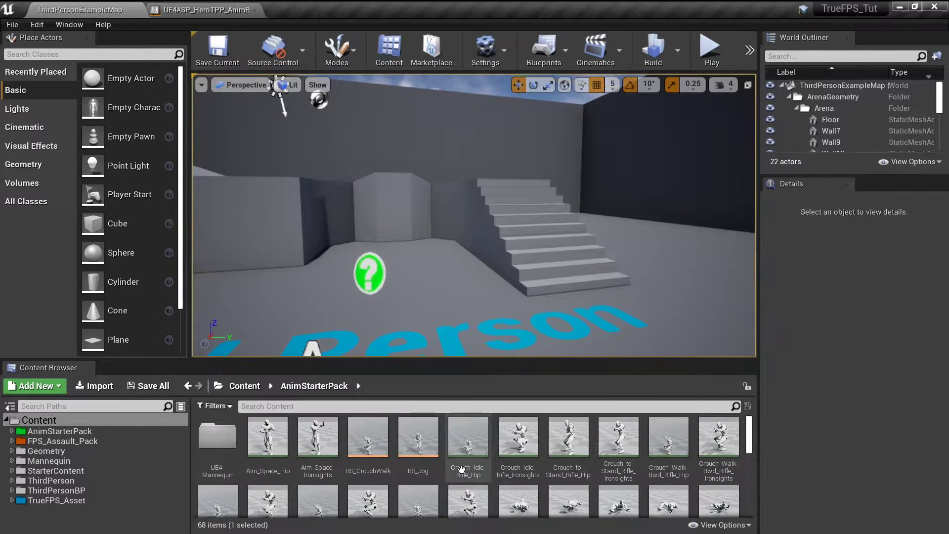
Open the BS_CrouchWalk blend space, then the BS_Jog blend space.
{"action": "left_click", "coordinate": [367, 440]}
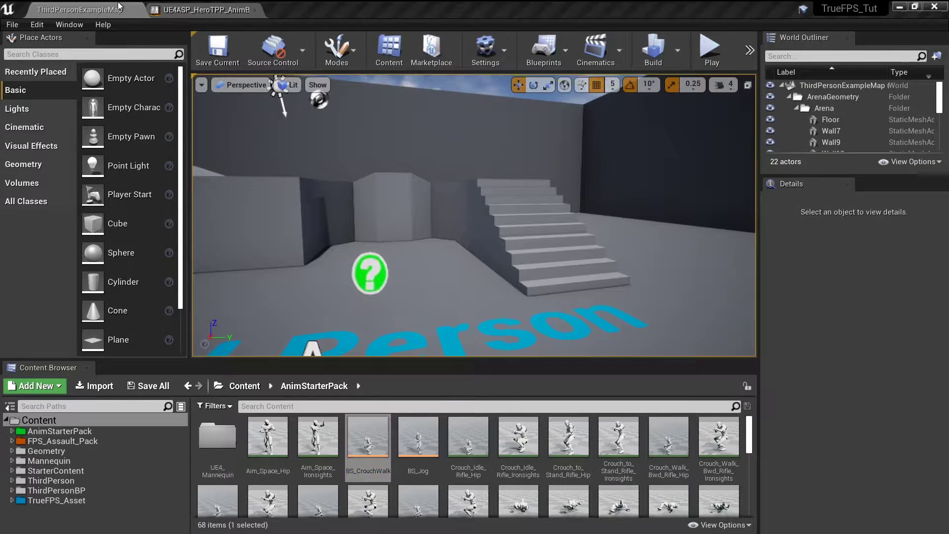
{"action": "double_click", "coordinate": [366, 440]}
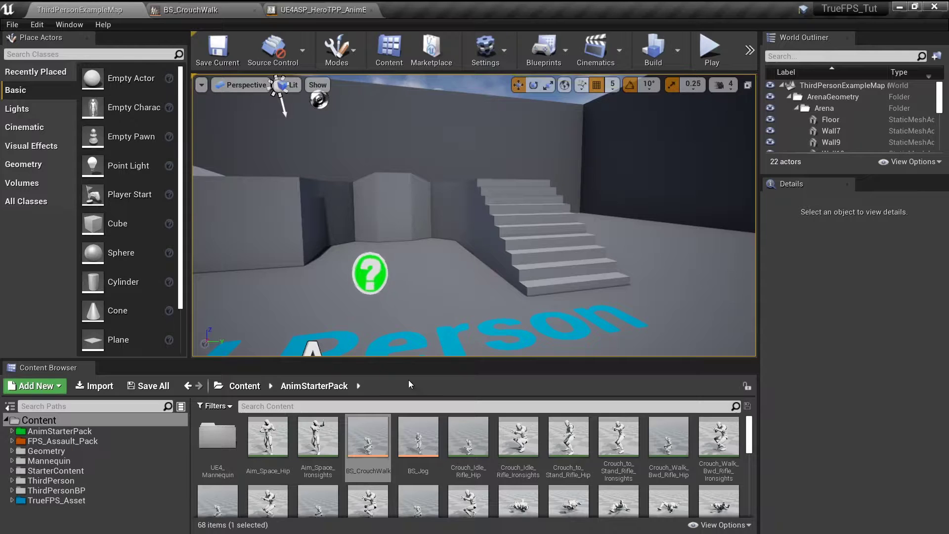
{"action": "double_click", "coordinate": [418, 437]}
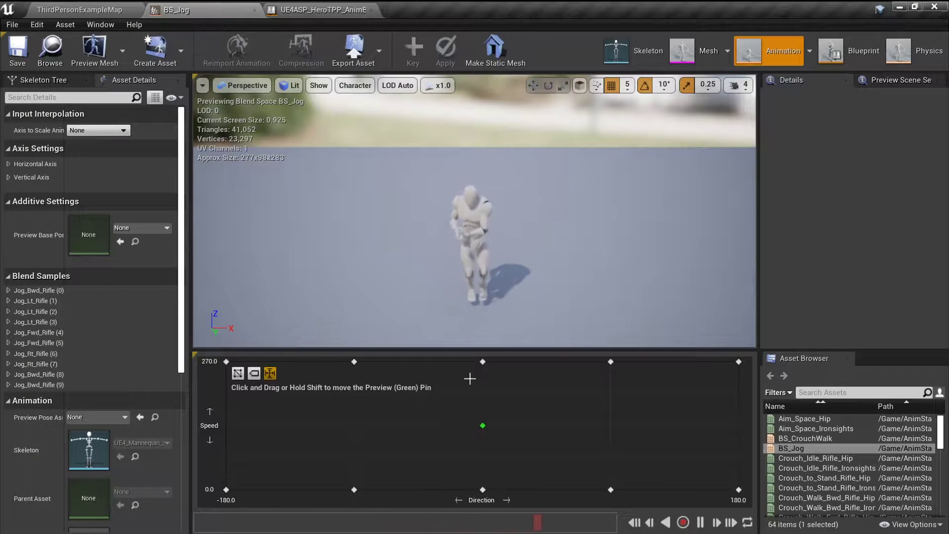
Show animation names on the BS_Jog grid, select Aim_Space_Ironsights, and return to ThirdPersonExampleMap.
{"action": "left_click", "coordinate": [254, 373]}
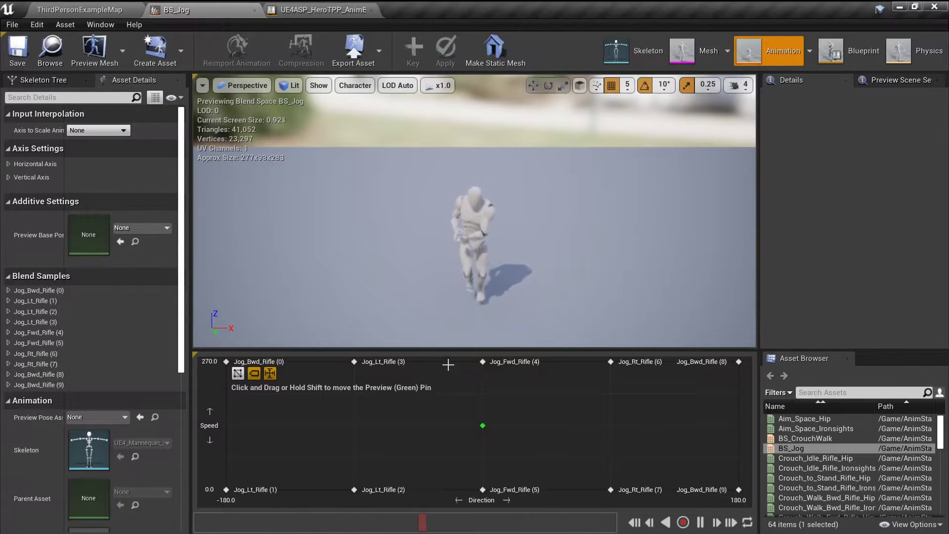
{"action": "left_click", "coordinate": [850, 428]}
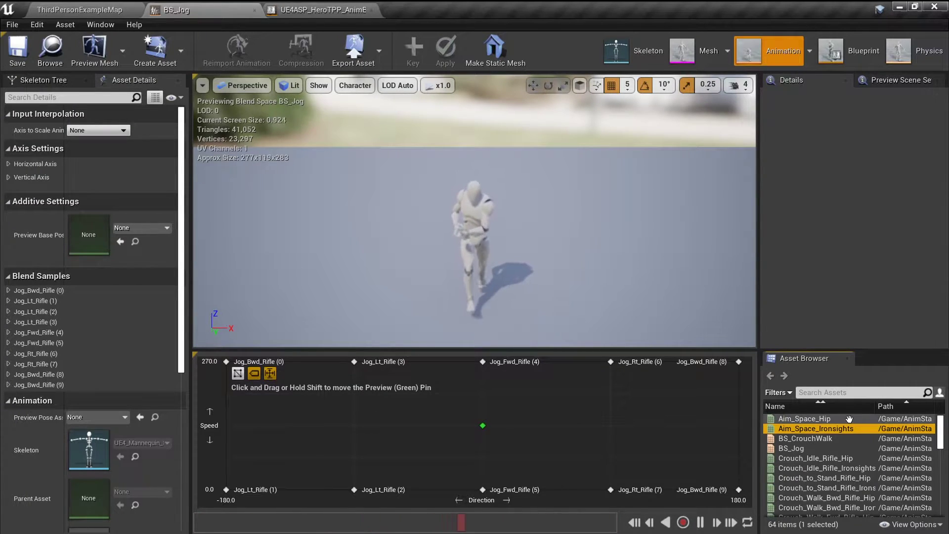
{"action": "key", "text": "F2"}
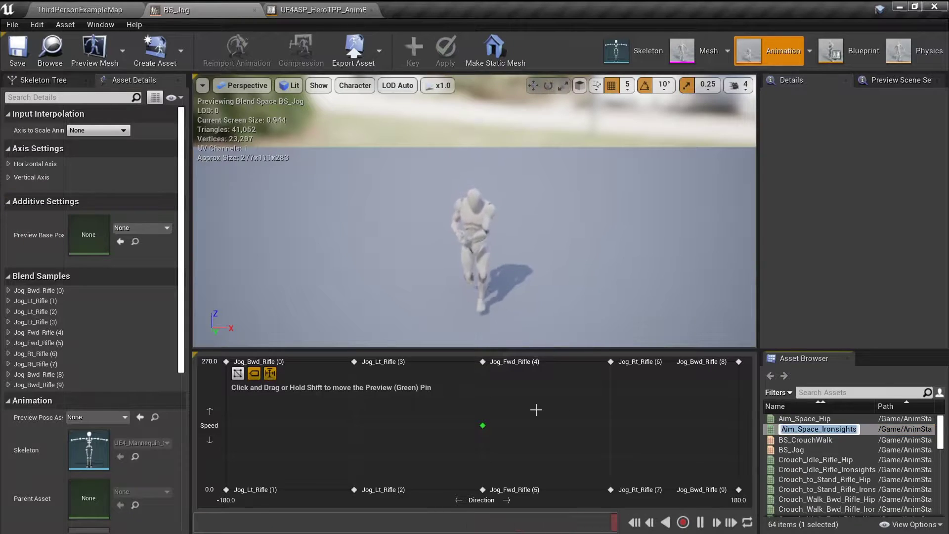
{"action": "left_click", "coordinate": [69, 7]}
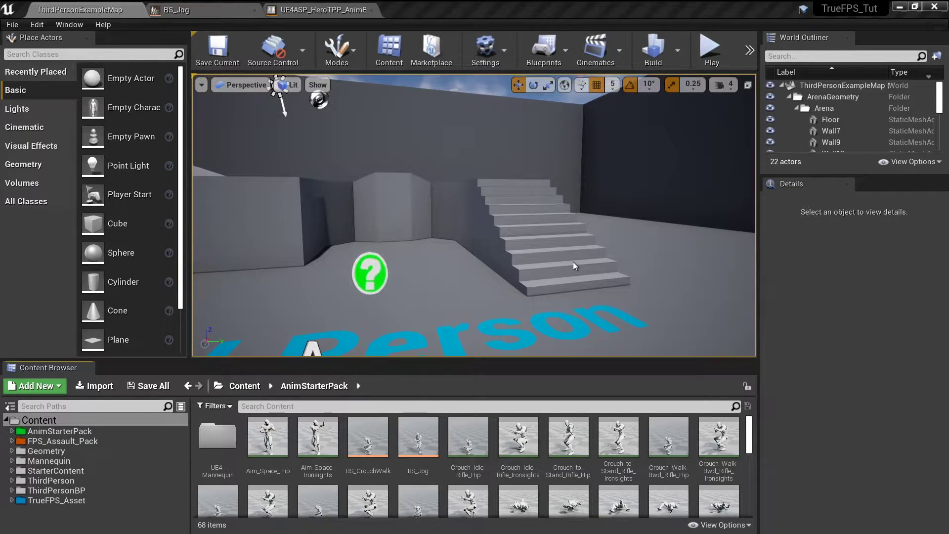
Create a UE4_Mannequin_Skeleton blend space named Jog_Ironsight_BS in AnimStarterPack.
{"action": "right_click", "coordinate": [449, 284]}
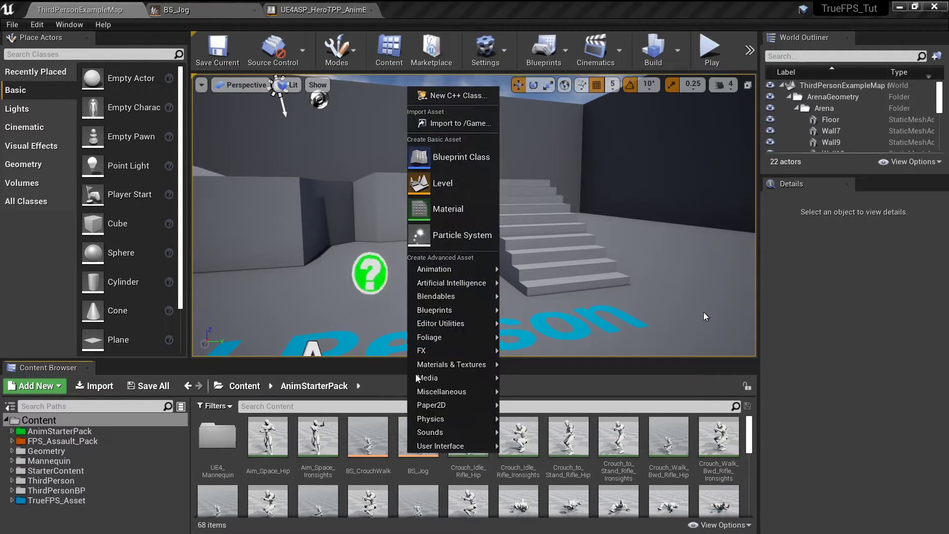
{"action": "mouse_move", "coordinate": [460, 274]}
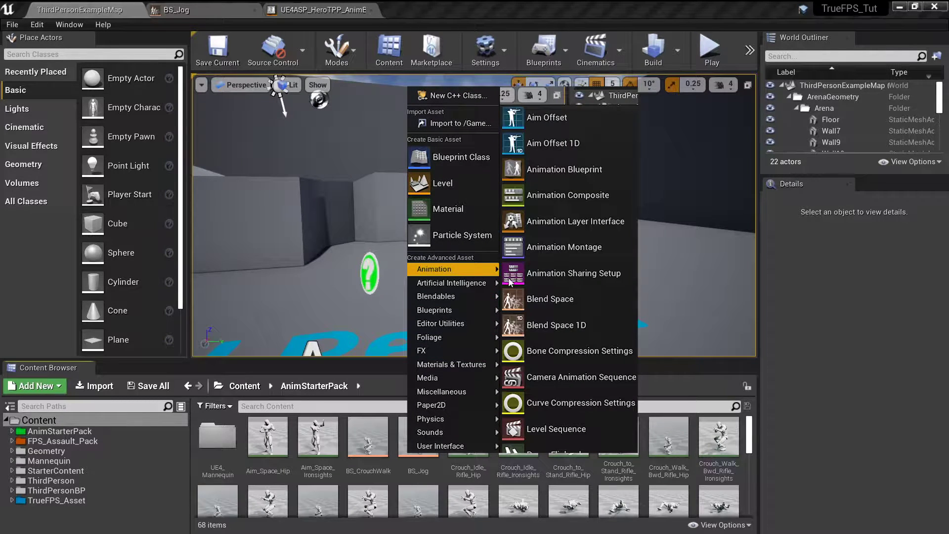
{"action": "left_click", "coordinate": [514, 299]}
{"action": "left_click", "coordinate": [373, 193]}
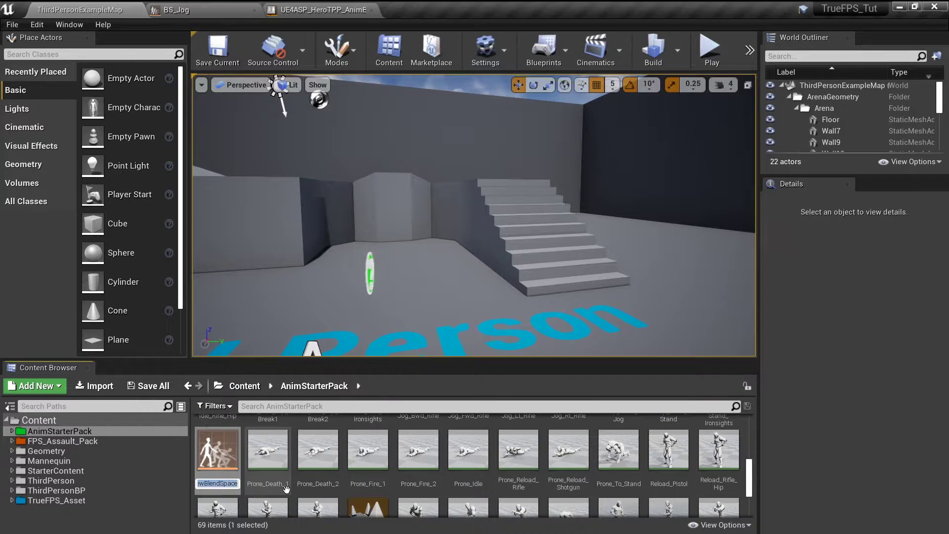
{"action": "type", "text": "J"}
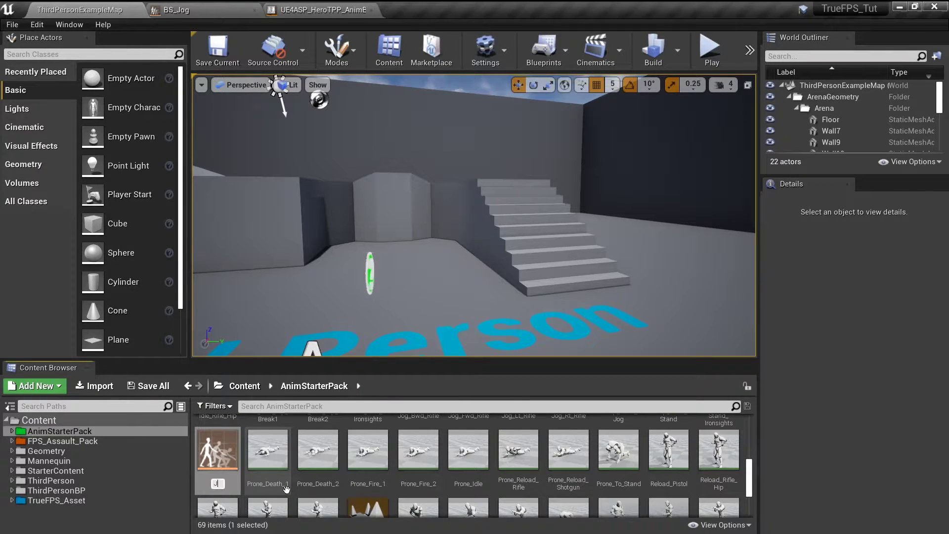
{"action": "type", "text": "og_Iron"}
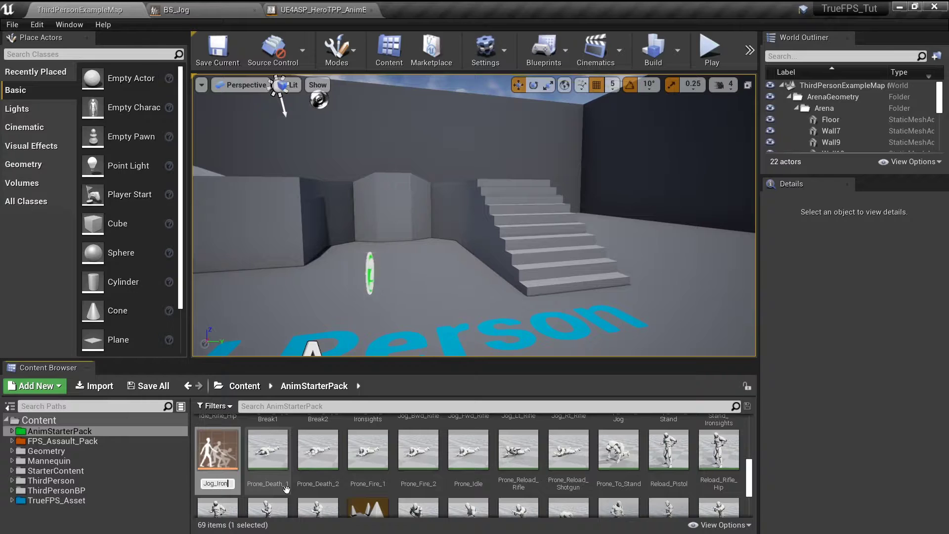
{"action": "type", "text": "sight_BS"}
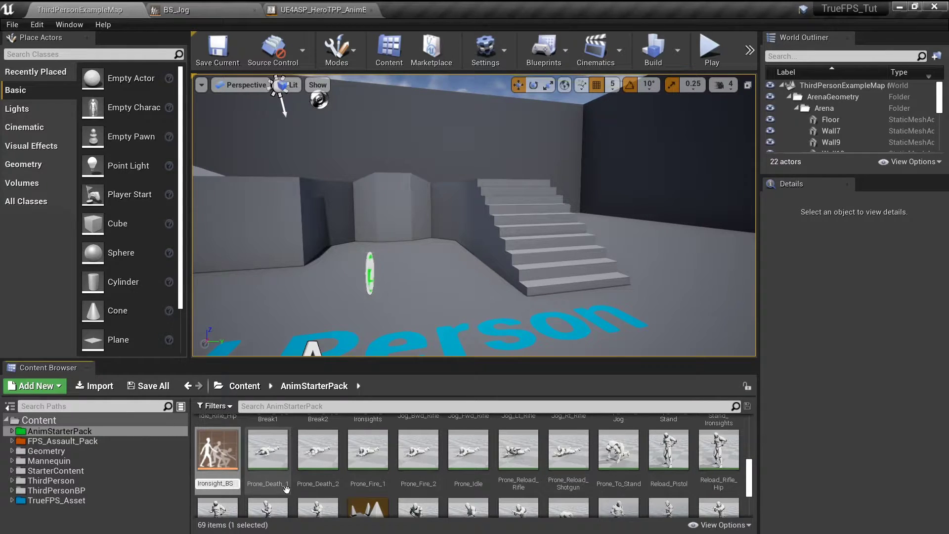
{"action": "key", "text": "Return"}
{"action": "key", "text": "Return"}
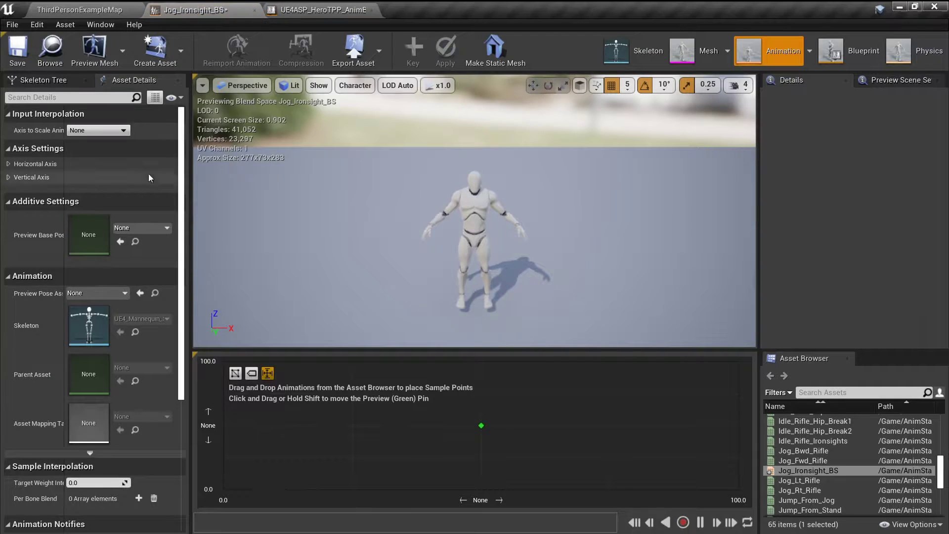
In Axis Settings, set the Horizontal Axis name to Direction and the Vertical Axis name to Speed.
{"action": "left_click", "coordinate": [8, 165]}
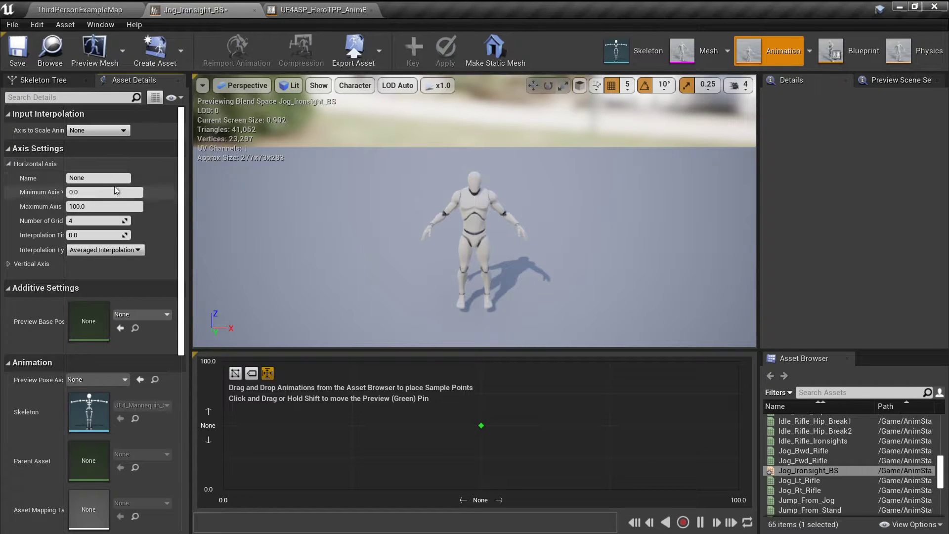
{"action": "left_click", "coordinate": [14, 264]}
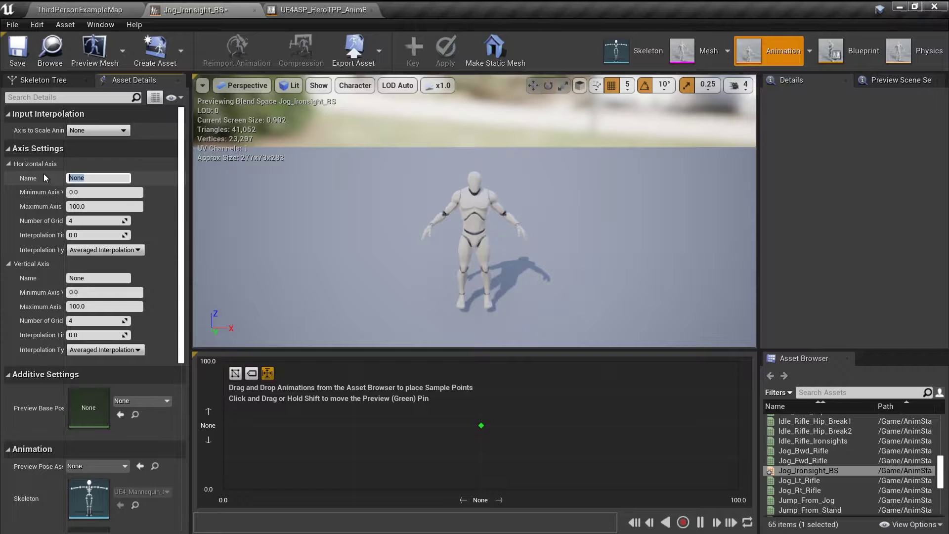
{"action": "type", "text": "Direction"}
{"action": "key", "text": "Return"}
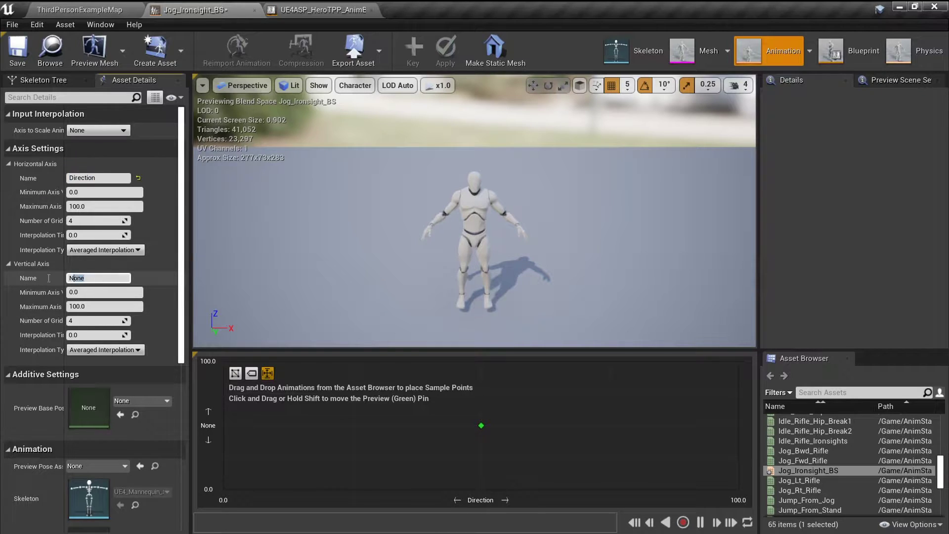
{"action": "type", "text": "Spee"}
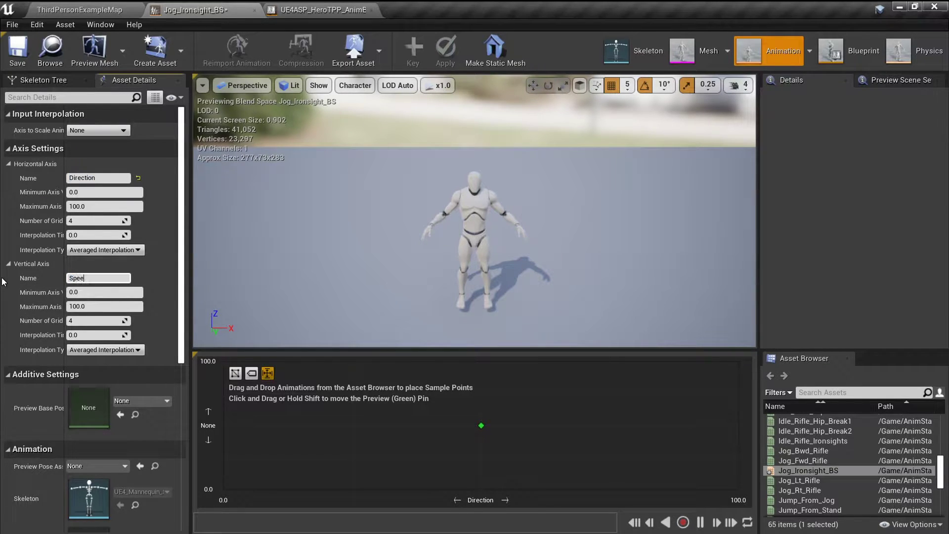
{"action": "type", "text": "d"}
{"action": "key", "text": "Return"}
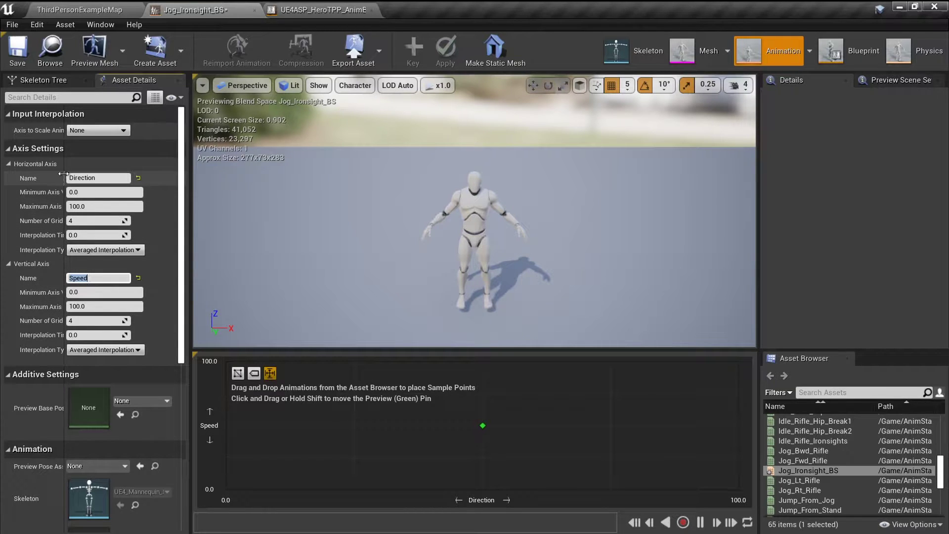
{"action": "left_click_drag", "start_coordinate": [64, 174], "coordinate": [83, 176]}
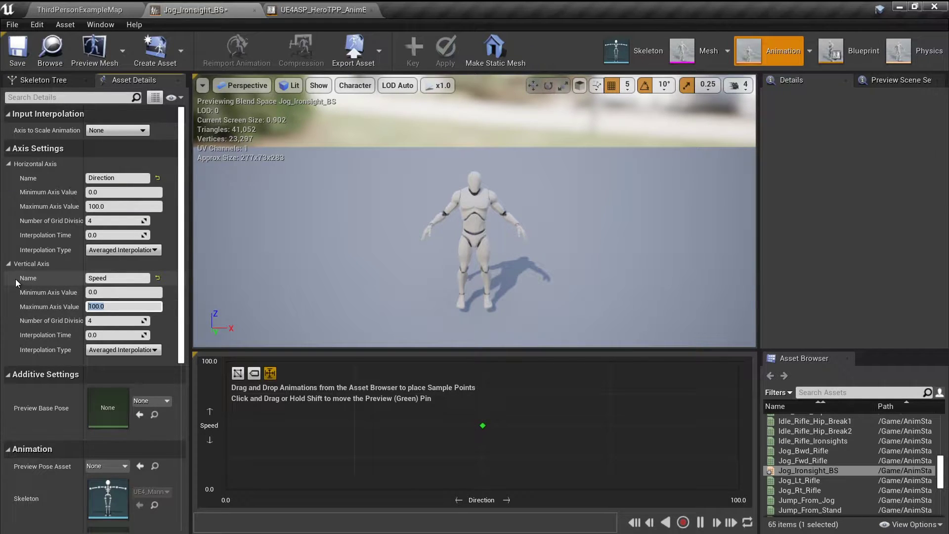
Set the Speed maximum to 600 and the Direction range from -180 to 180.
{"action": "type", "text": "600"}
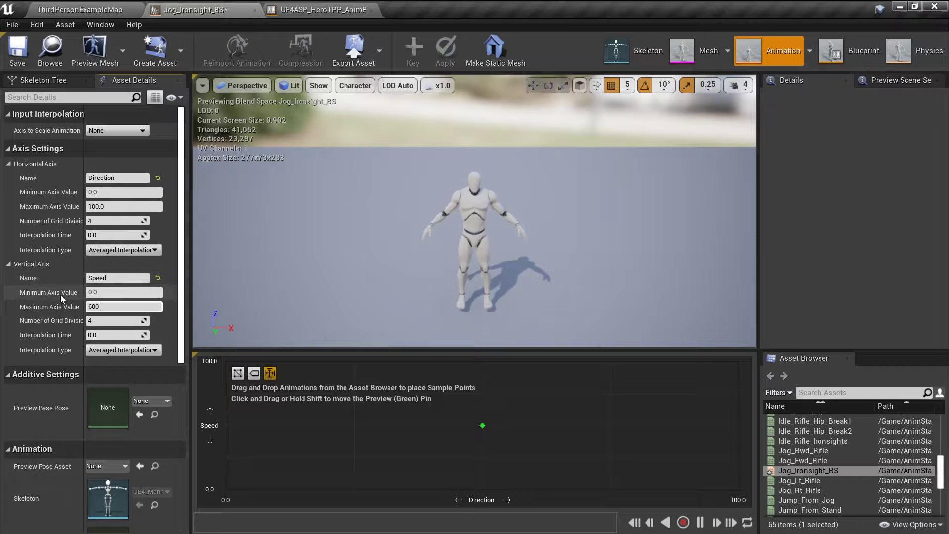
{"action": "key", "text": "Return"}
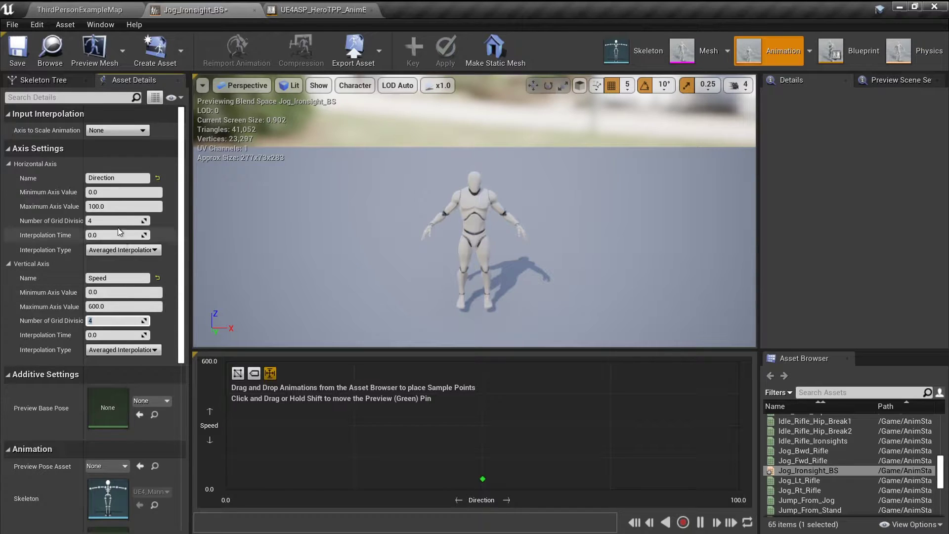
{"action": "left_click", "coordinate": [109, 191]}
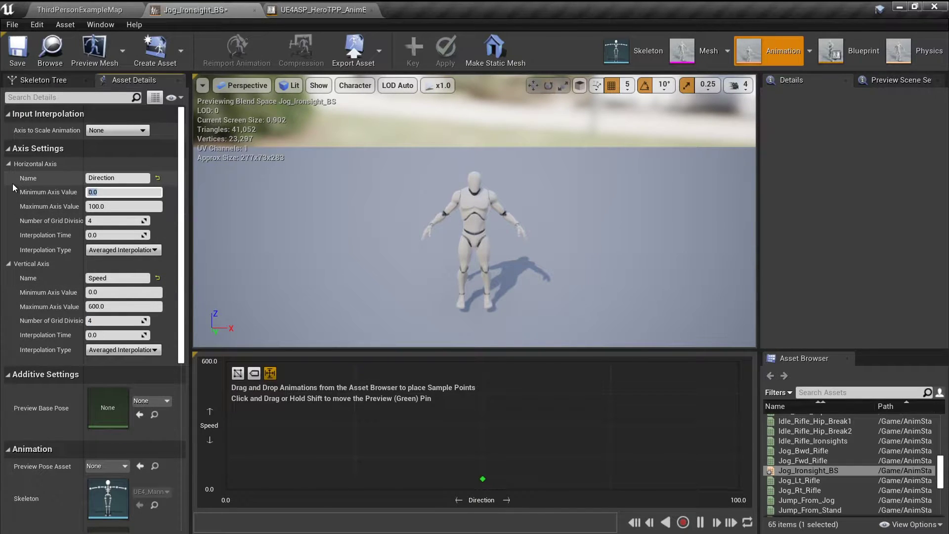
{"action": "type", "text": "-180"}
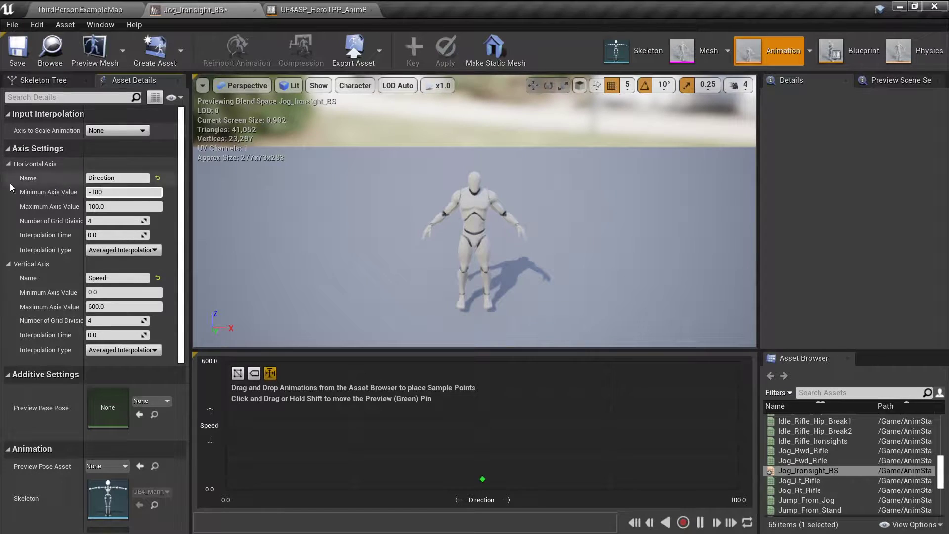
{"action": "left_click", "coordinate": [115, 207]}
{"action": "type", "text": "1"}
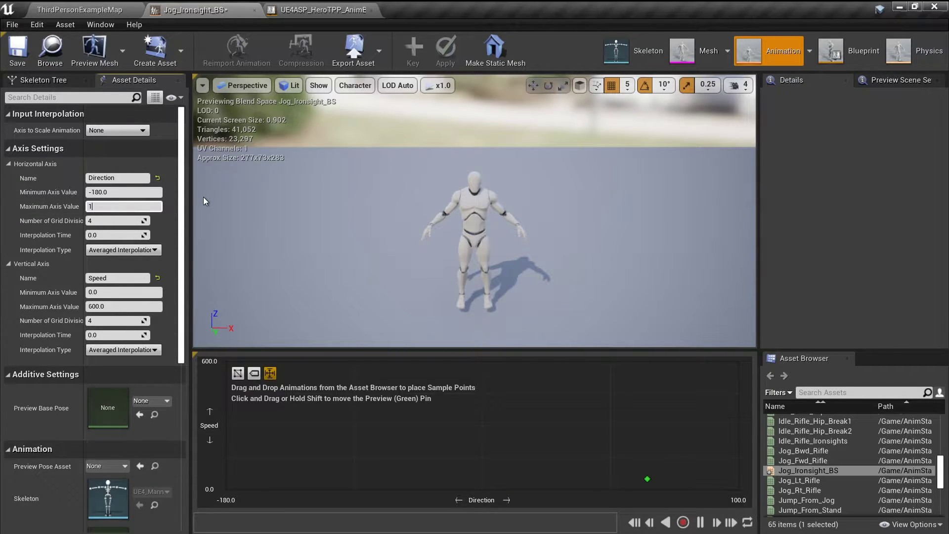
{"action": "type", "text": "80"}
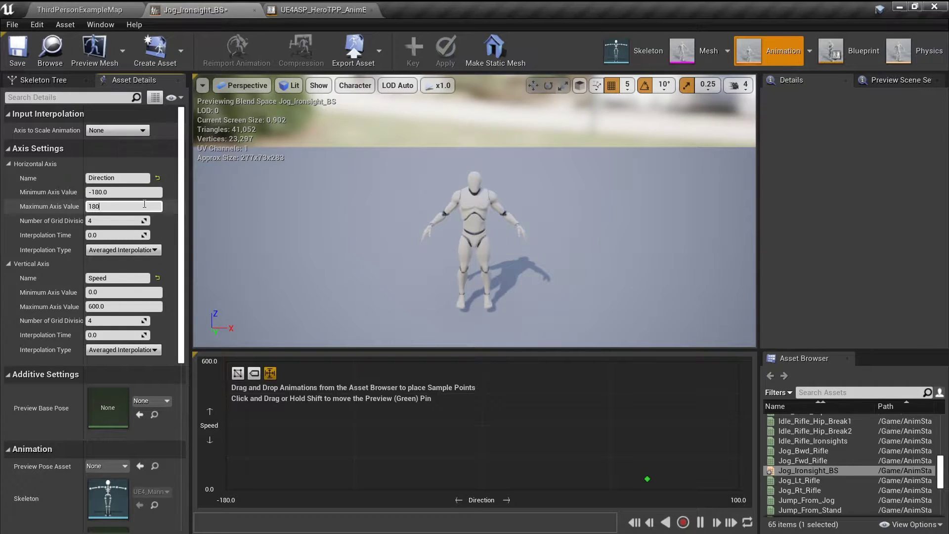
{"action": "key", "text": "Return"}
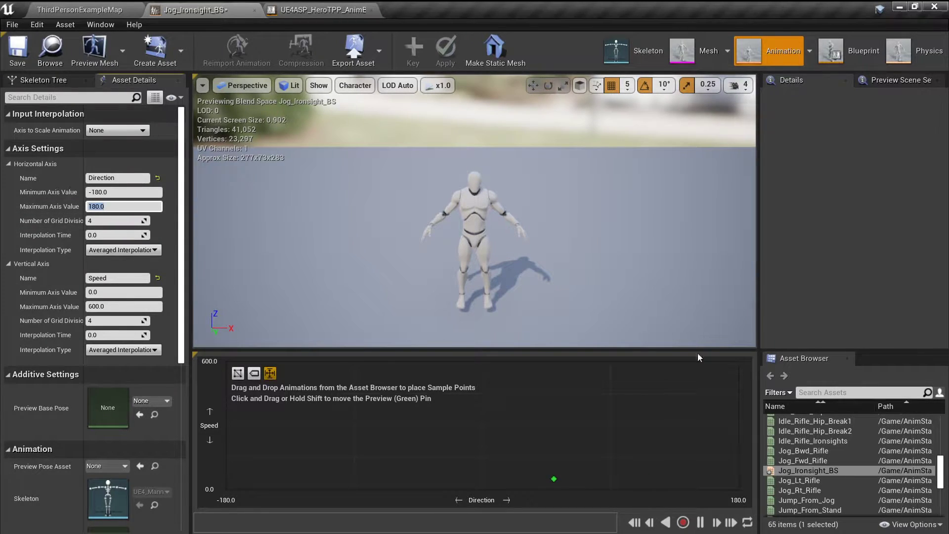
{"action": "left_click", "coordinate": [855, 393]}
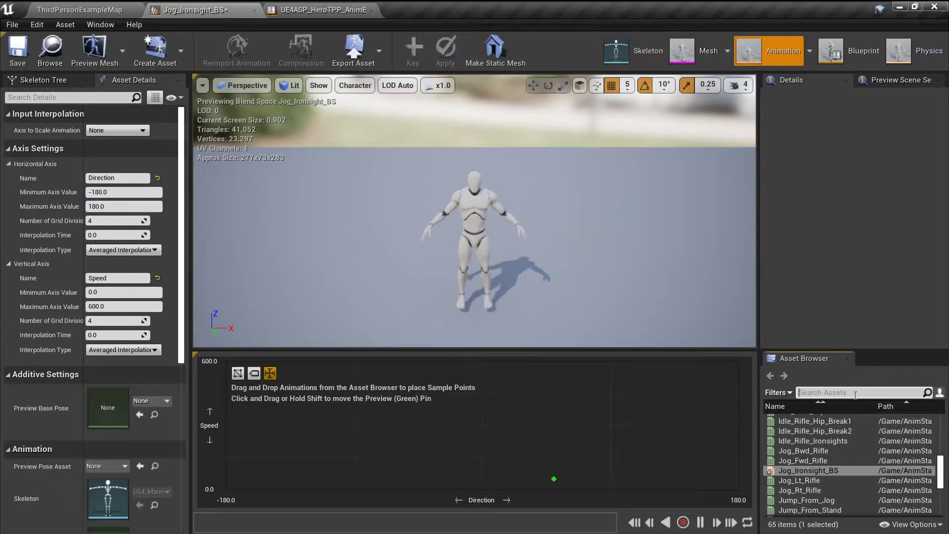
Search the Asset Browser for 'inrron' and place Walk_Fwd_Rifle_Ironsights at Direction 0, Speed 150.
{"action": "type", "text": "i"}
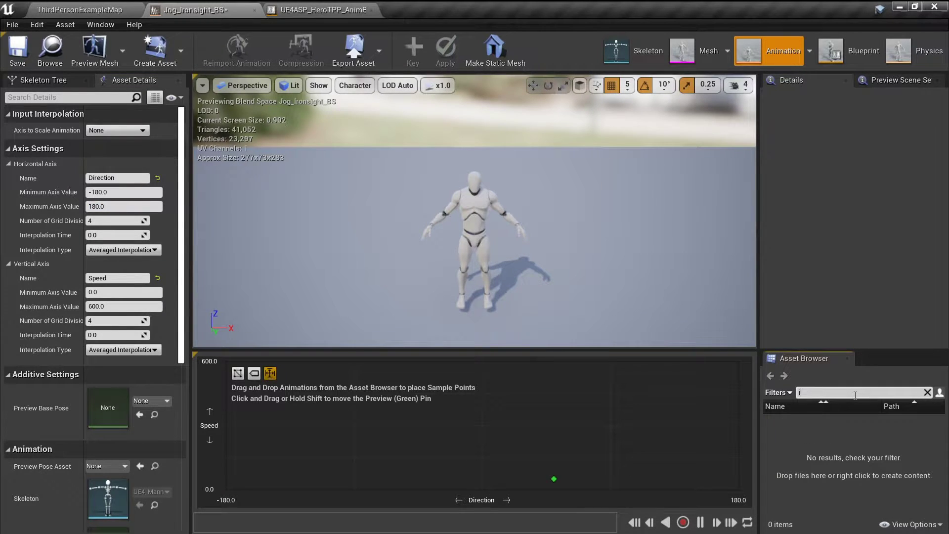
{"action": "type", "text": "nrr"}
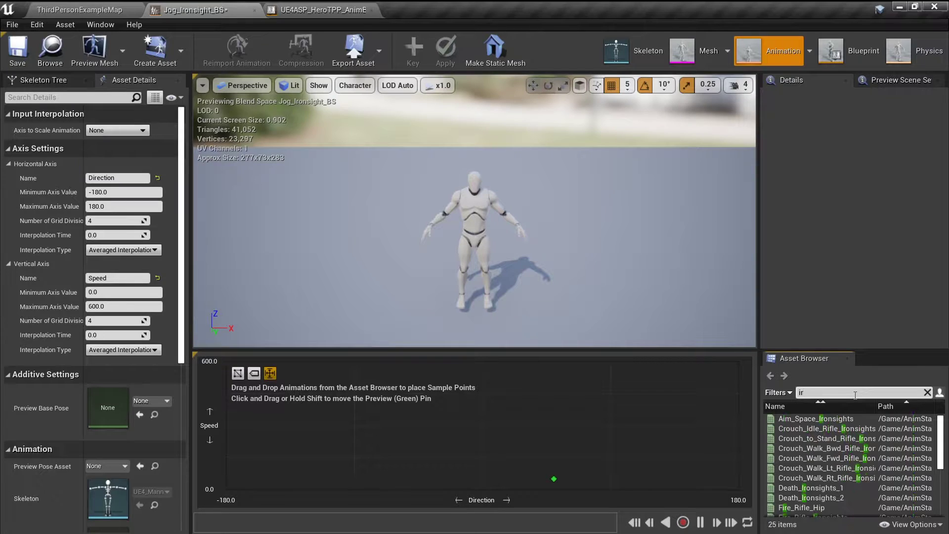
{"action": "type", "text": "on"}
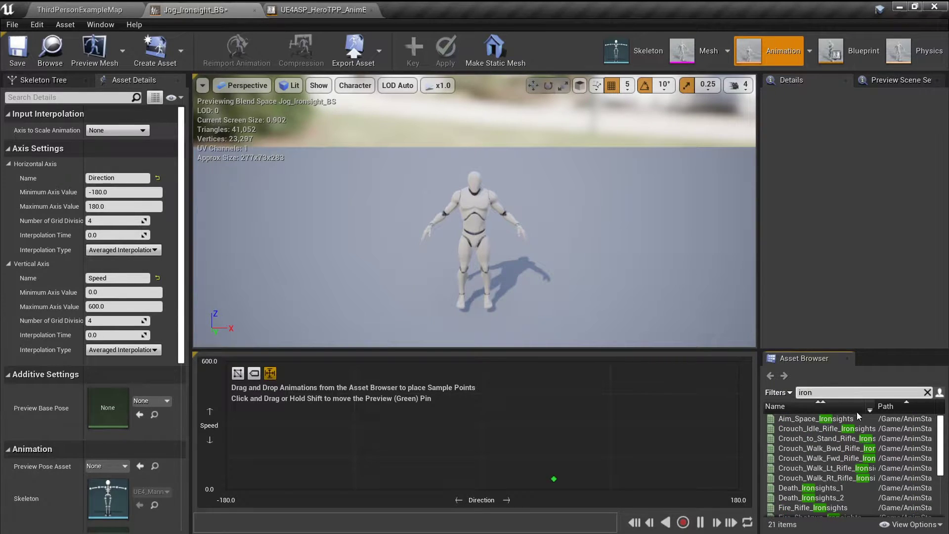
{"action": "scroll", "coordinate": [833, 426], "scroll_direction": "down", "scroll_amount": 5}
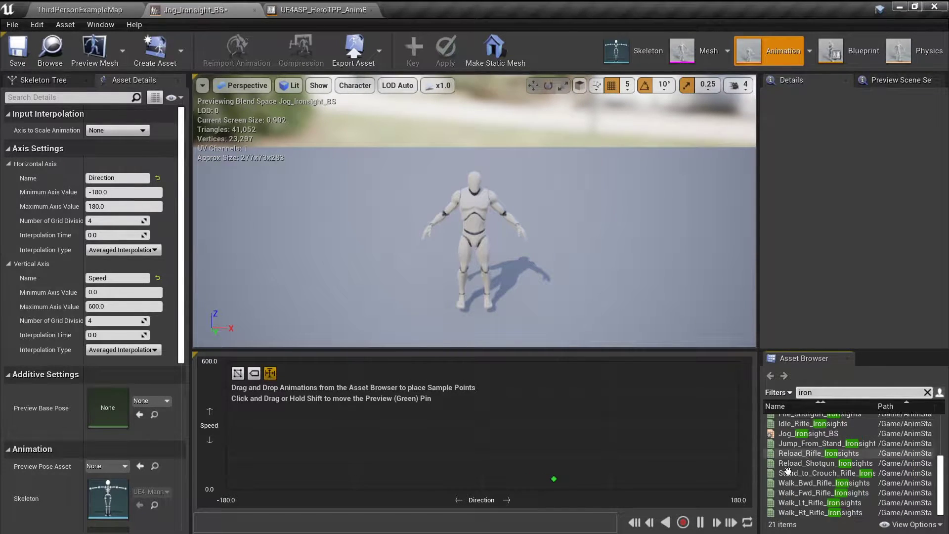
{"action": "left_click_drag", "start_coordinate": [818, 493], "coordinate": [483, 458]}
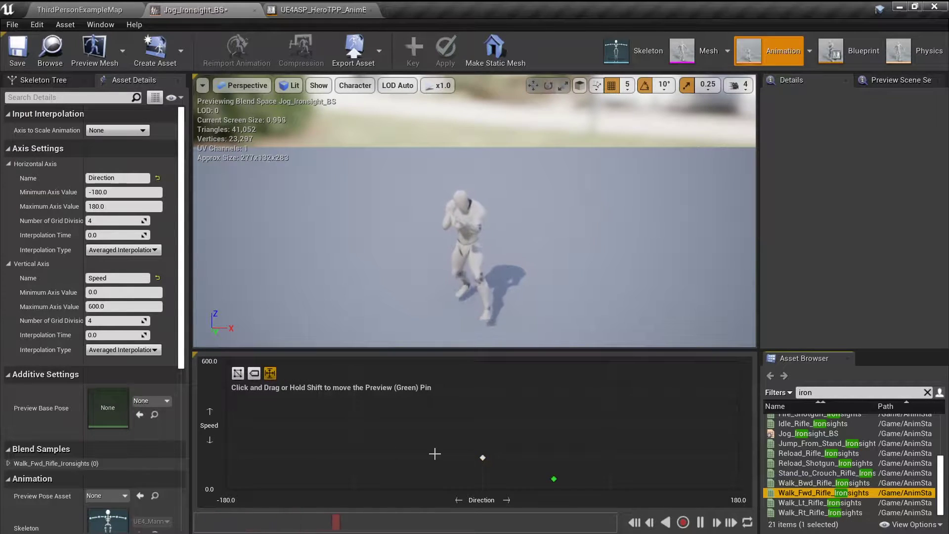
{"action": "left_click", "coordinate": [482, 459]}
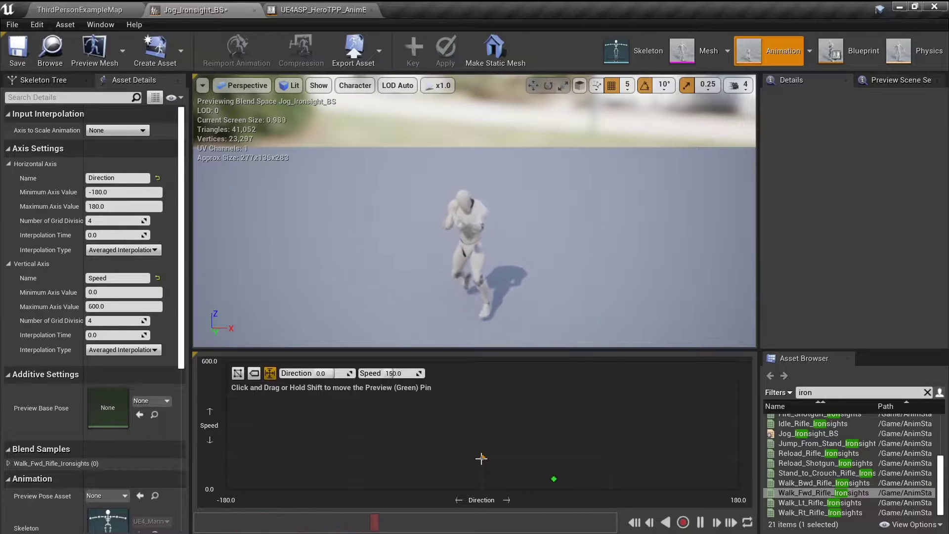
{"action": "mouse_move", "coordinate": [482, 458]}
{"action": "left_mouse_down"}
{"action": "mouse_move", "coordinate": [482, 431]}
{"action": "mouse_move", "coordinate": [482, 457]}
{"action": "left_mouse_up"}
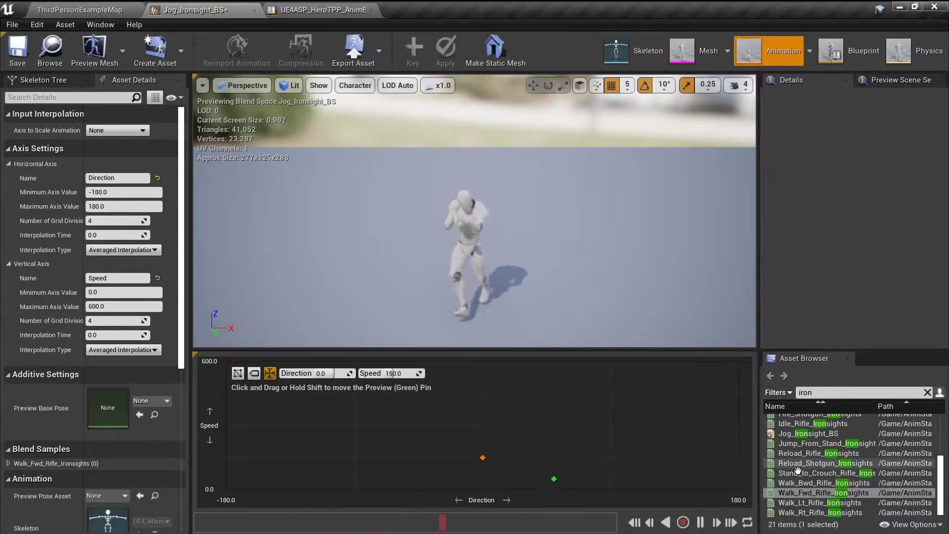
Add Walk_Bwd_Rifle_Ironsights at Direction ±180, Walk_Lt at -90, Walk_Rt at 90, all Speed 150.
{"action": "left_click_drag", "start_coordinate": [812, 482], "coordinate": [738, 457]}
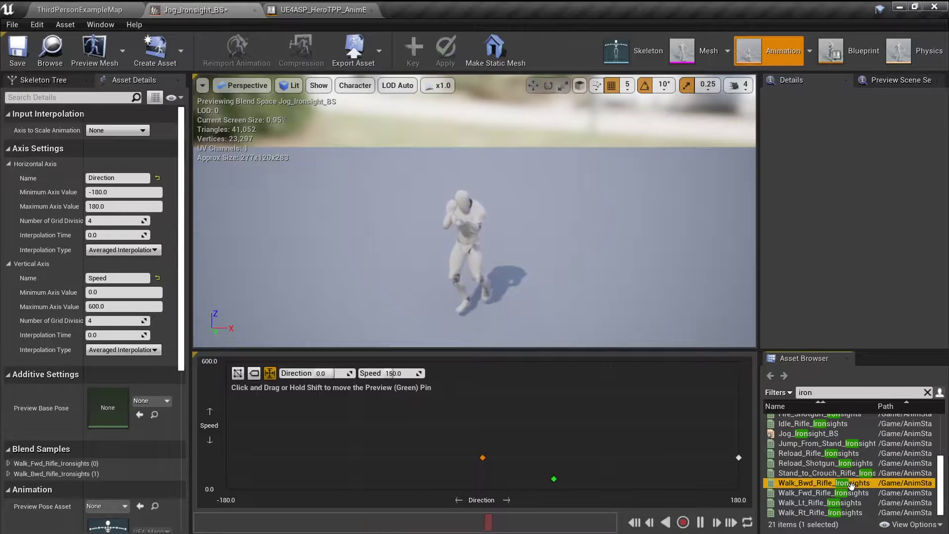
{"action": "left_click_drag", "start_coordinate": [851, 486], "coordinate": [226, 457]}
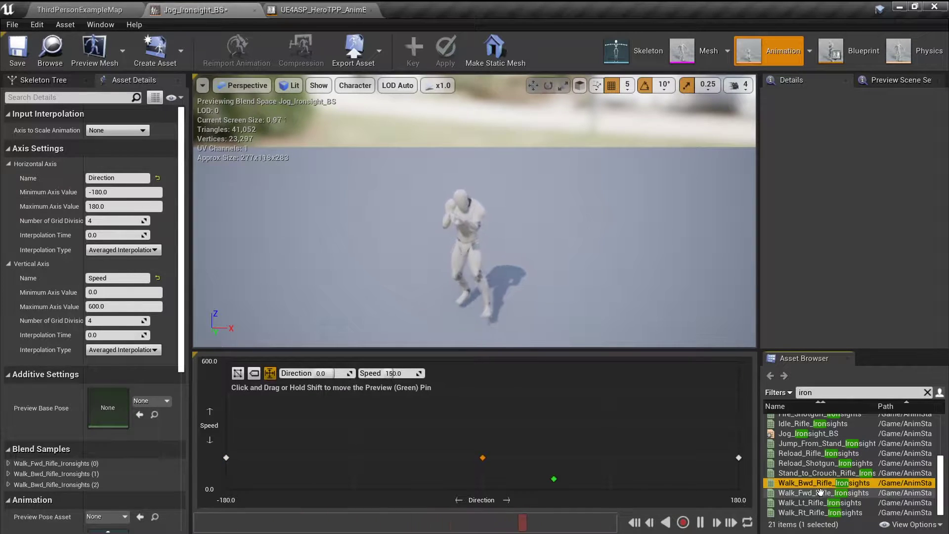
{"action": "left_click_drag", "start_coordinate": [818, 502], "coordinate": [353, 457]}
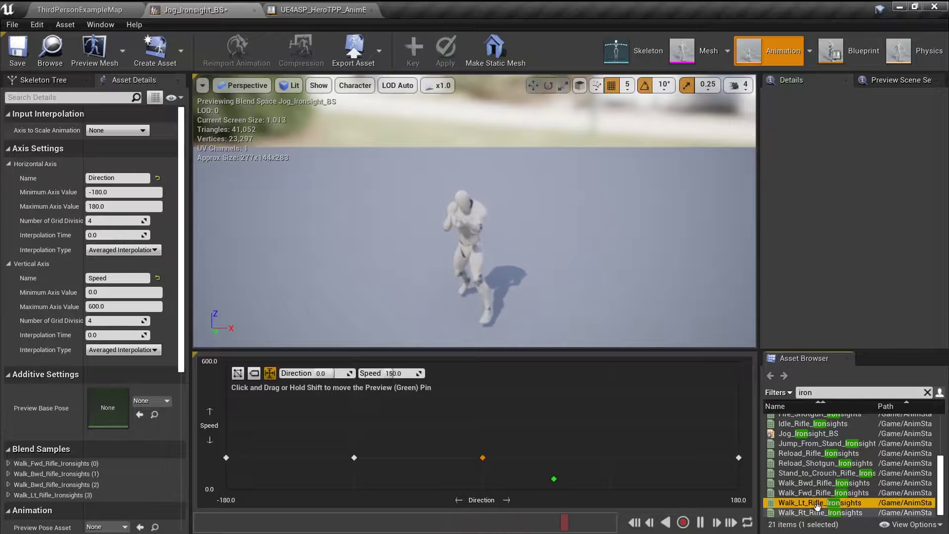
{"action": "left_click_drag", "start_coordinate": [818, 513], "coordinate": [615, 453]}
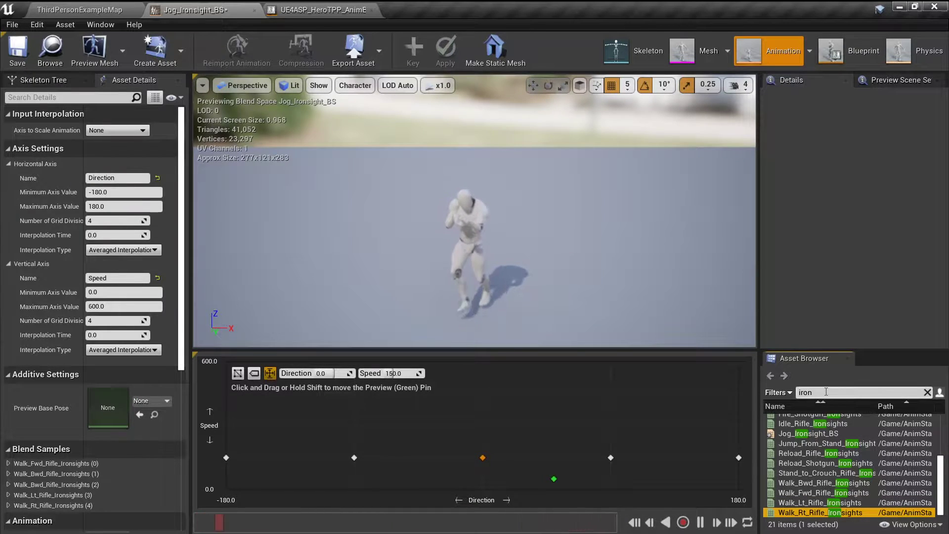
Place Idle_Rifle_Ironsights samples along the Speed 0 row, including Directions 0, 90, 180 and -180.
{"action": "scroll", "coordinate": [844, 442], "scroll_direction": "down", "scroll_amount": 3}
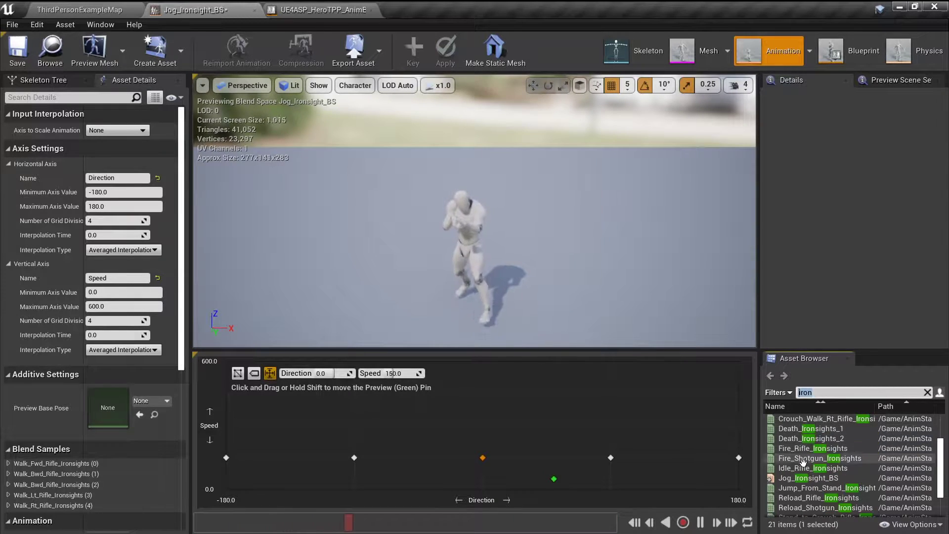
{"action": "left_click_drag", "start_coordinate": [801, 468], "coordinate": [484, 490]}
{"action": "left_click_drag", "start_coordinate": [810, 468], "coordinate": [611, 489]}
{"action": "left_click_drag", "start_coordinate": [822, 469], "coordinate": [738, 489]}
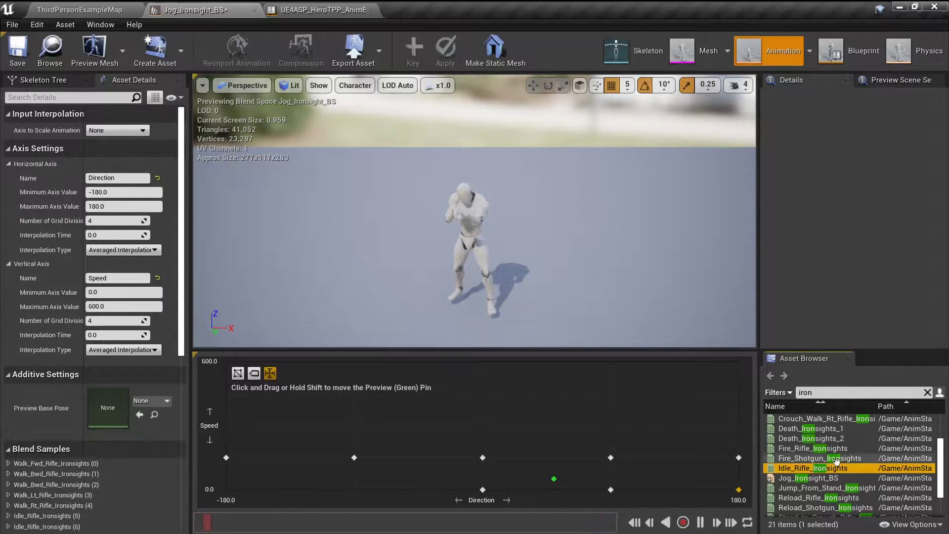
{"action": "left_click_drag", "start_coordinate": [813, 467], "coordinate": [226, 489]}
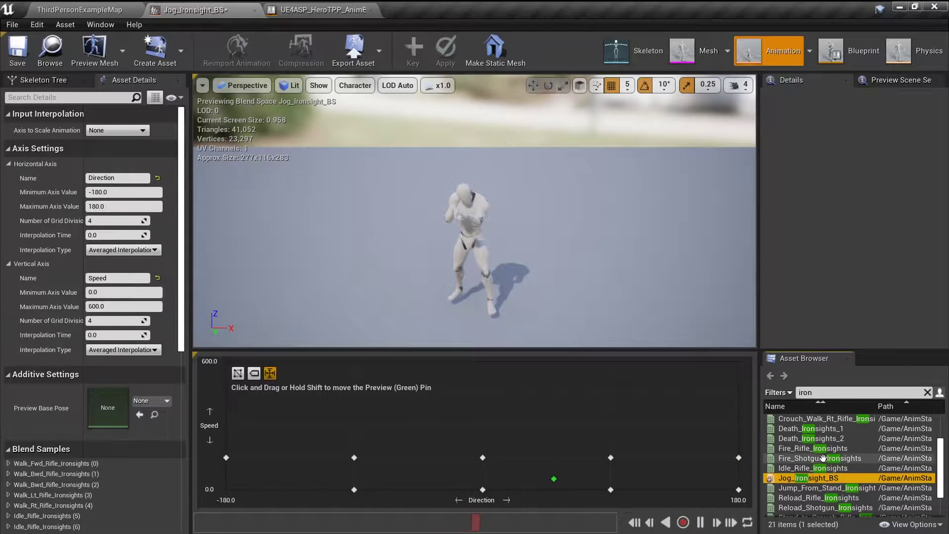
{"action": "left_click_drag", "start_coordinate": [810, 468], "coordinate": [782, 393]}
Search 'sprint' and place Sprint_Fwd_Rifle at Direction 0, Speed 600.
{"action": "left_click", "coordinate": [810, 392]}
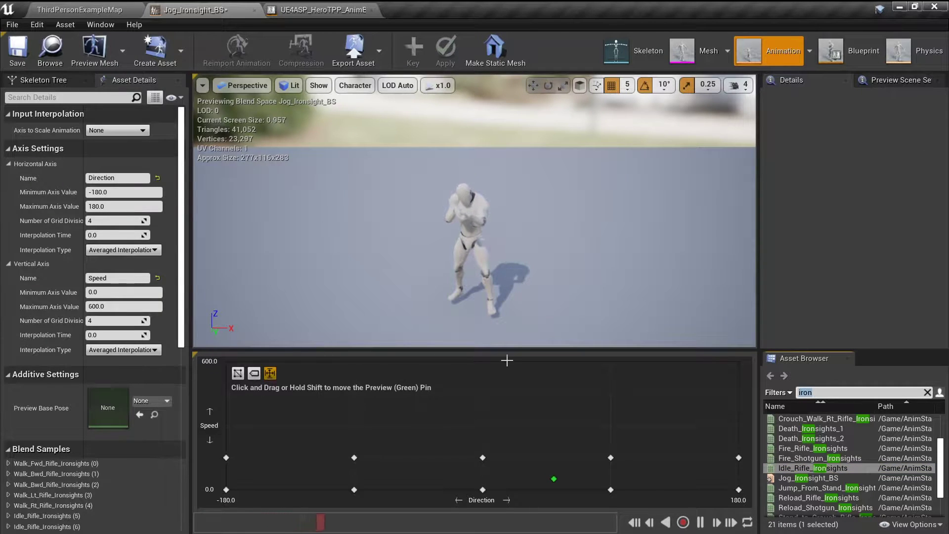
{"action": "type", "text": "spri"}
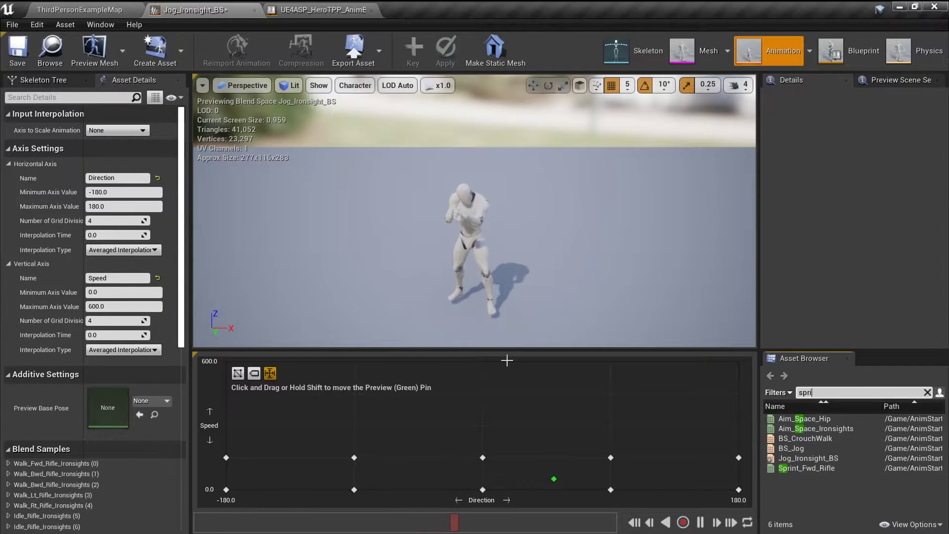
{"action": "type", "text": "nt"}
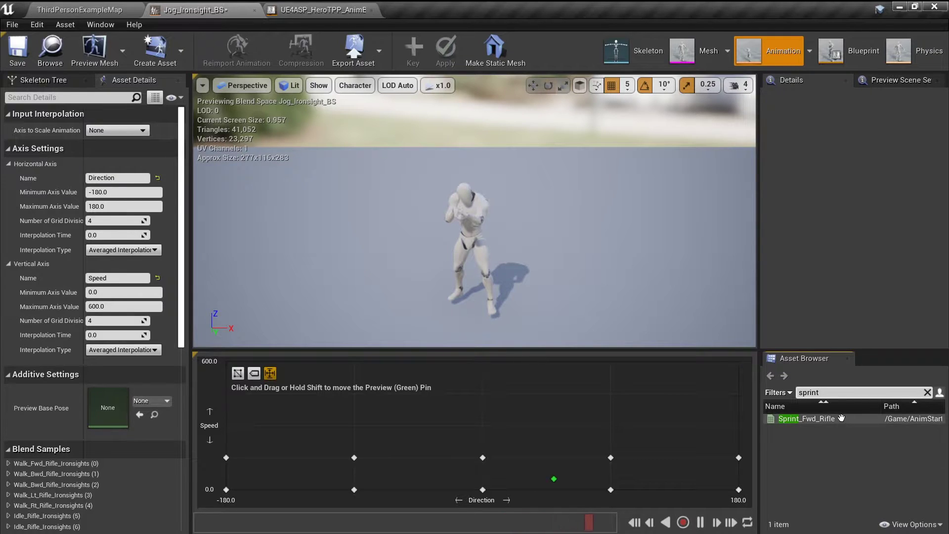
{"action": "left_click_drag", "start_coordinate": [816, 418], "coordinate": [482, 361]}
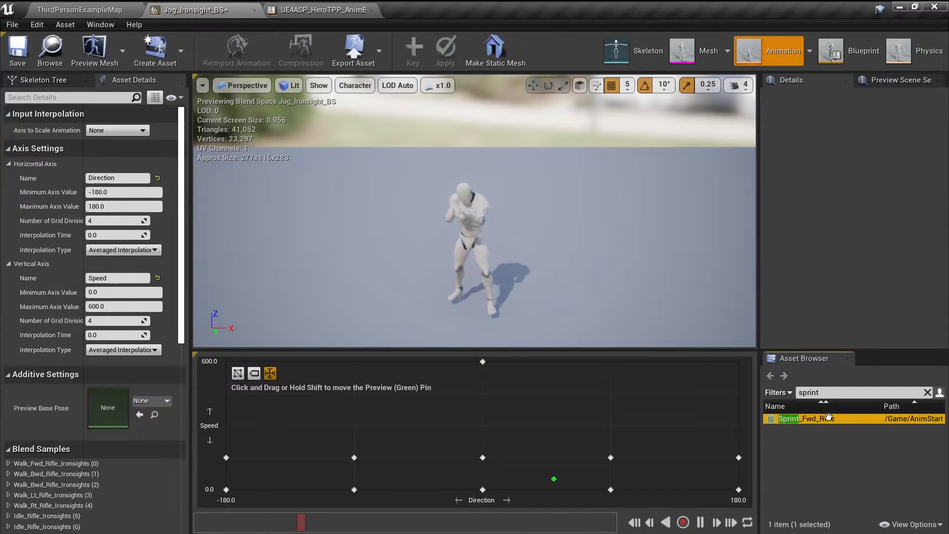